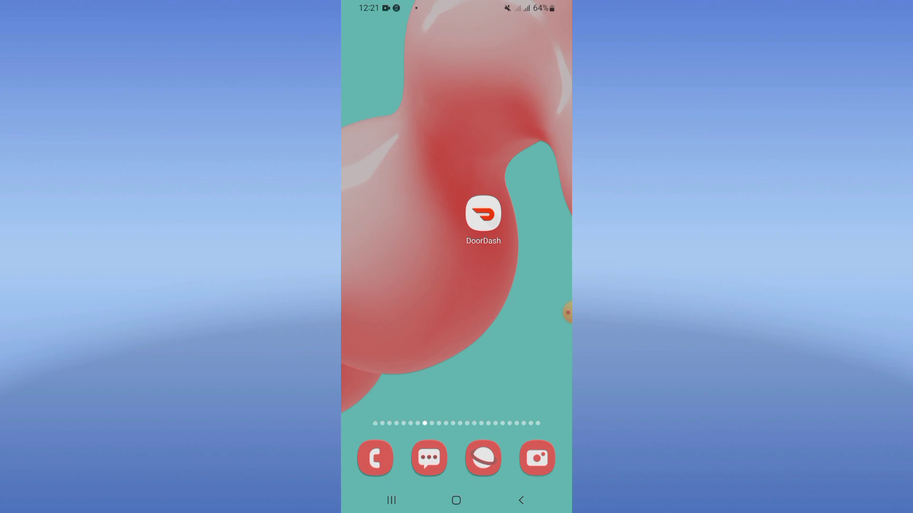
Step: Swipe up to the app drawer and launch the Settings app
{"action": "left_click_drag", "start_coordinate": [567, 311], "coordinate": [561, 215]}
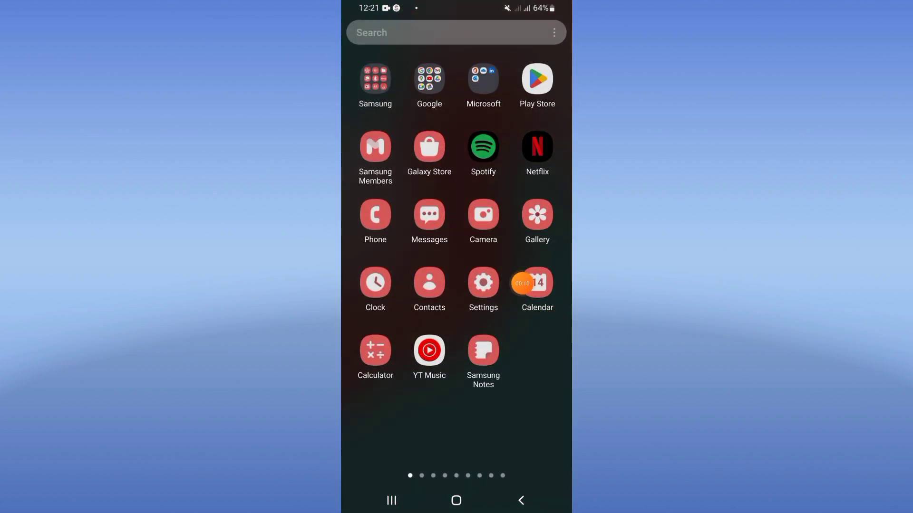
{"action": "left_click", "coordinate": [537, 282]}
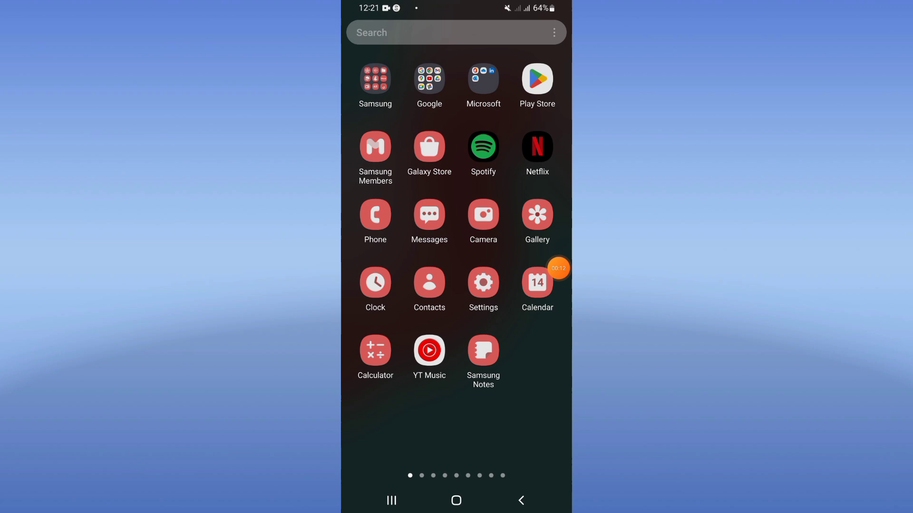
{"action": "scroll", "coordinate": [457, 285], "scroll_direction": "down", "scroll_amount": 2}
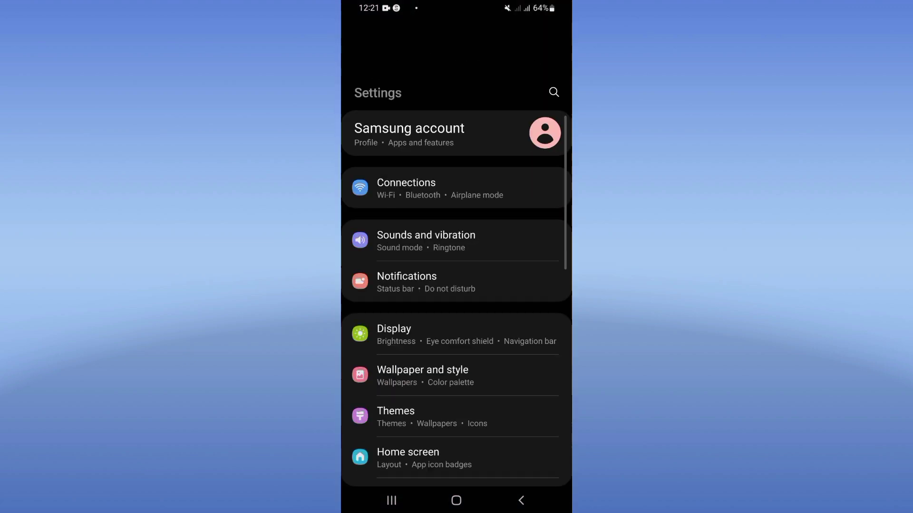
{"action": "scroll", "coordinate": [457, 286], "scroll_direction": "down", "scroll_amount": 3}
{"action": "scroll", "coordinate": [456, 286], "scroll_direction": "down", "scroll_amount": 5}
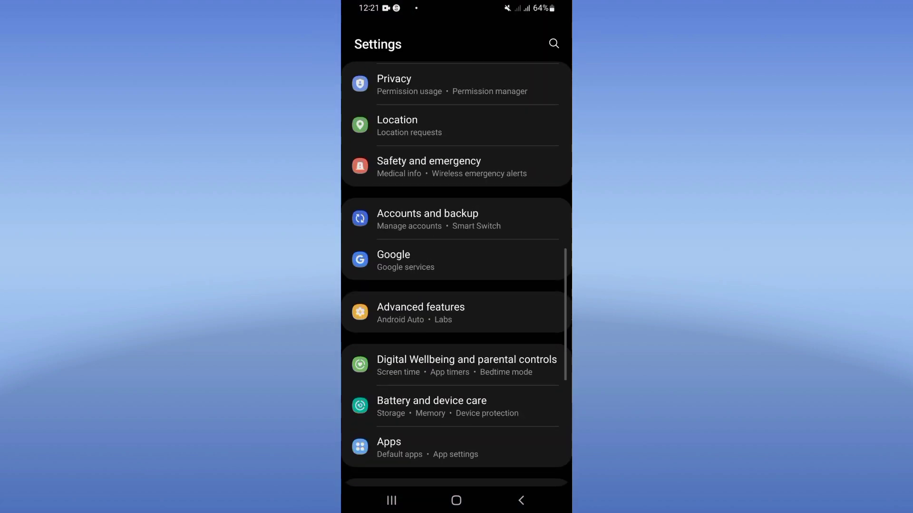
Step: Open the Apps section of Settings to list installed apps
{"action": "left_click", "coordinate": [429, 447]}
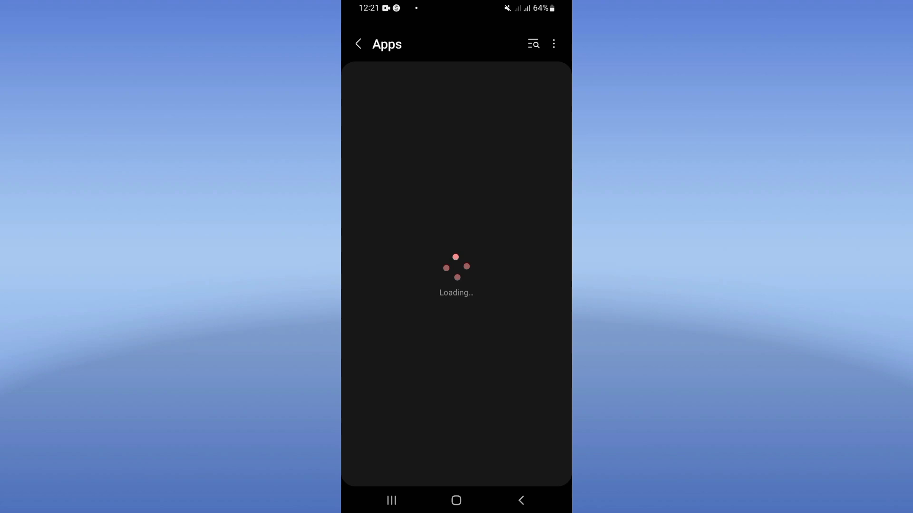
{"action": "scroll", "coordinate": [457, 285], "scroll_direction": "down", "scroll_amount": 1}
{"action": "scroll", "coordinate": [457, 285], "scroll_direction": "down", "scroll_amount": 1}
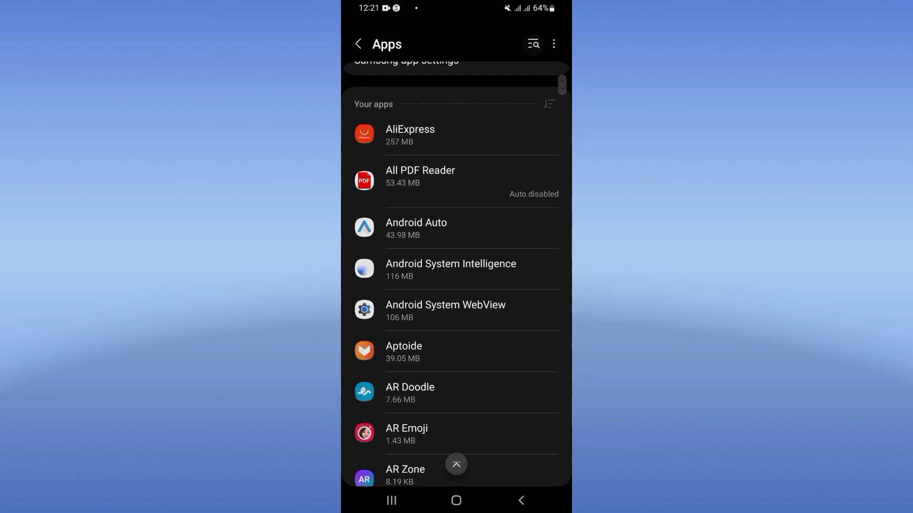
{"action": "scroll", "coordinate": [457, 285], "scroll_direction": "down", "scroll_amount": 2}
{"action": "type", "text": "door"}
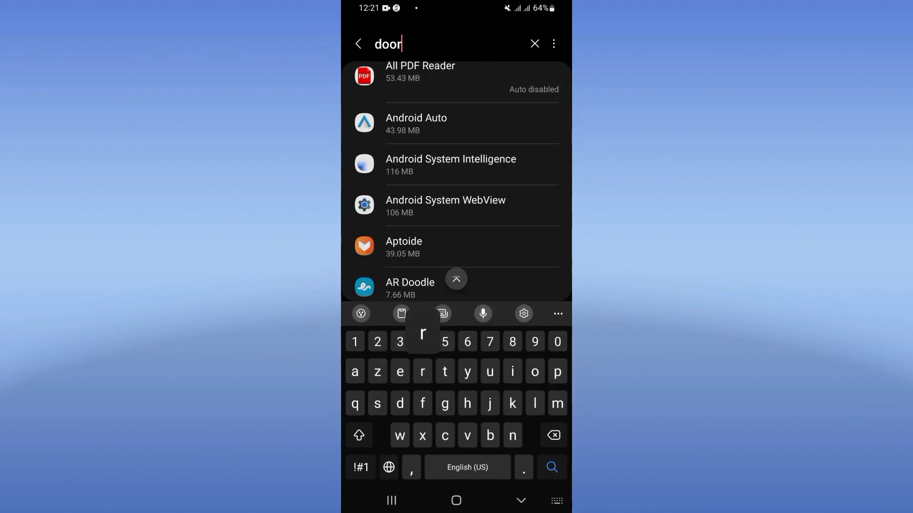
Step: Clear the cache from DoorDash's Storage page
{"action": "left_click", "coordinate": [409, 110]}
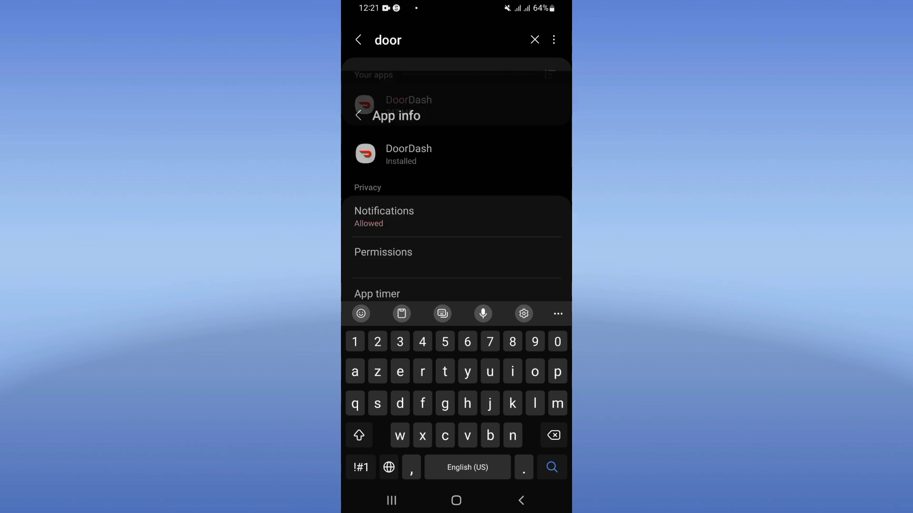
{"action": "scroll", "coordinate": [457, 257], "scroll_direction": "down", "scroll_amount": 2}
{"action": "left_click", "coordinate": [464, 376]}
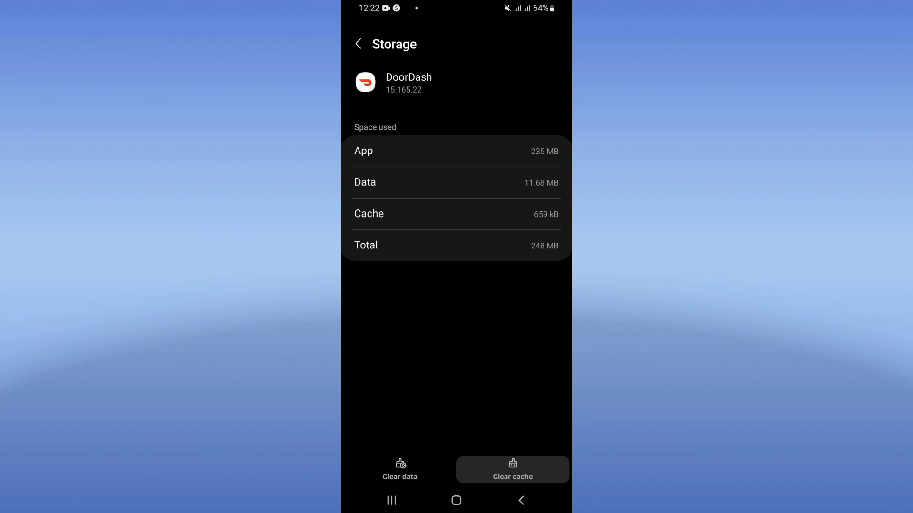
{"action": "left_click", "coordinate": [520, 500]}
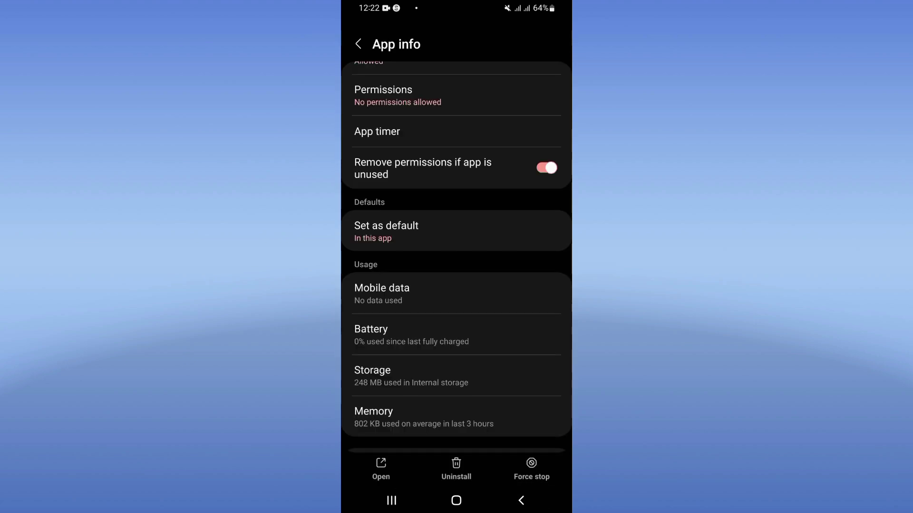
Step: Force stop DoorDash from its App info page and confirm with OK
{"action": "left_click", "coordinate": [531, 471]}
{"action": "left_click", "coordinate": [508, 455]}
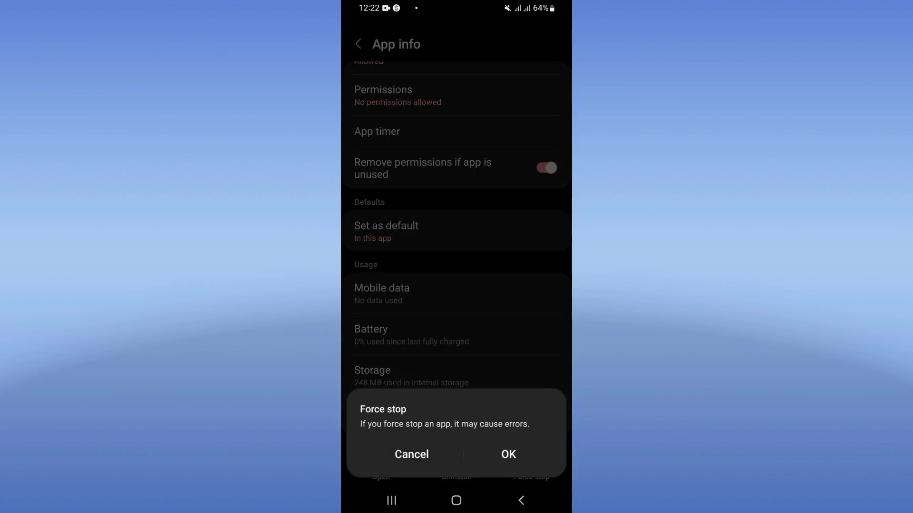
{"action": "left_click", "coordinate": [456, 501]}
{"action": "mouse_move", "coordinate": [568, 268]}
{"action": "left_mouse_down"}
{"action": "mouse_move", "coordinate": [554, 49]}
{"action": "mouse_move", "coordinate": [536, 36]}
{"action": "mouse_move", "coordinate": [516, 81]}
{"action": "left_mouse_up"}
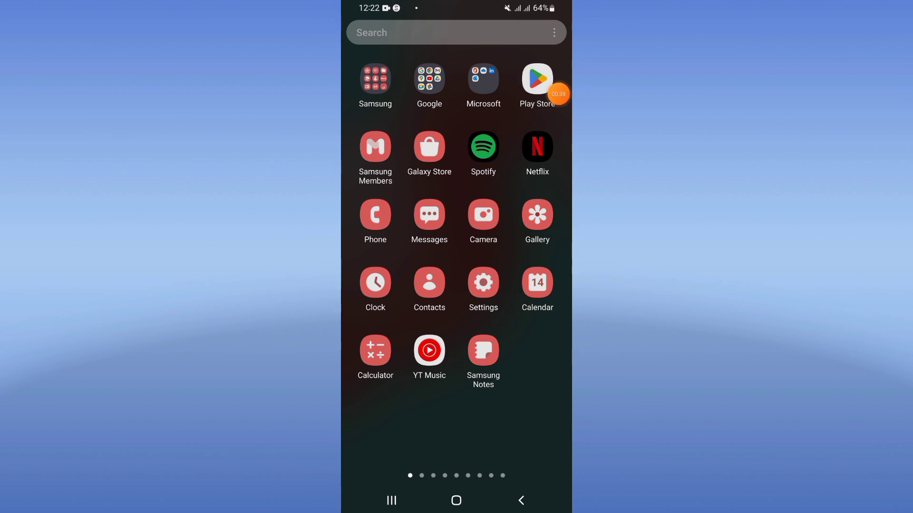
Step: Return to the home screen, show the side-key power and restart menu, then dismiss it
{"action": "left_click", "coordinate": [457, 501]}
{"action": "key", "text": "XF86PowerOff"}
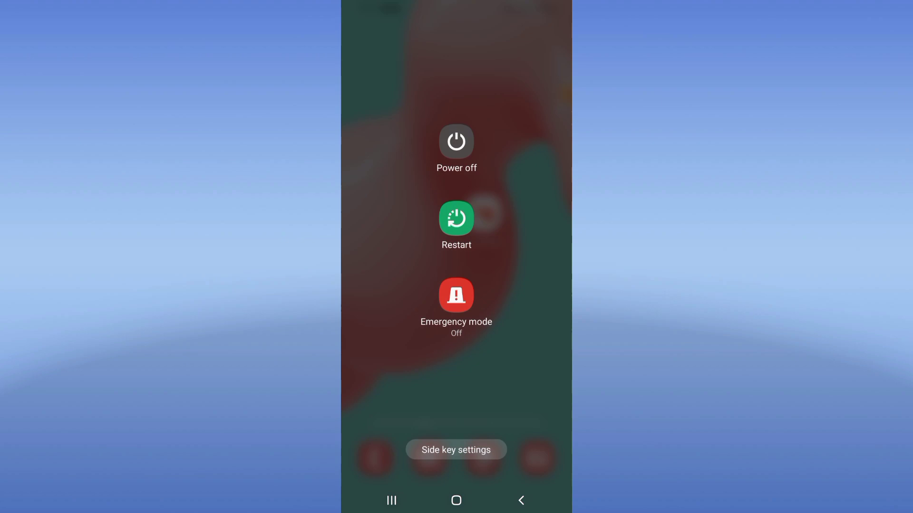
{"action": "key", "text": "Escape"}
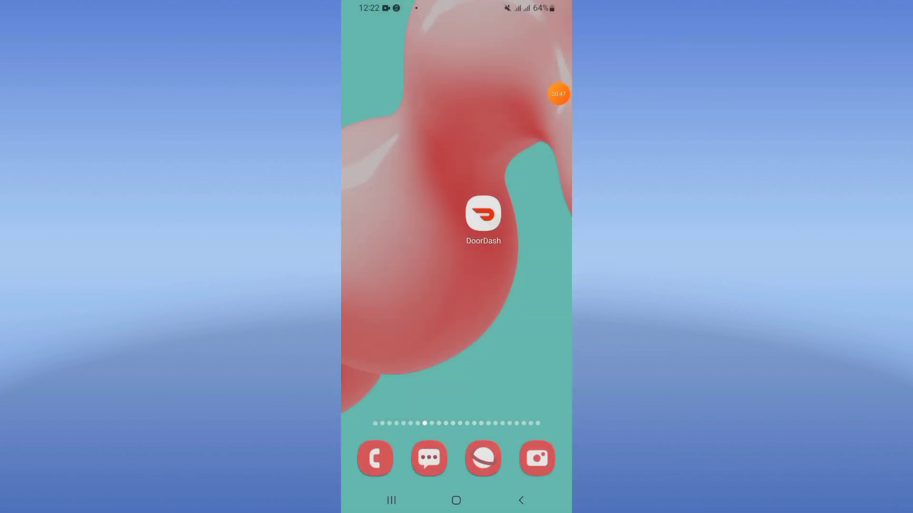
{"action": "left_click", "coordinate": [558, 93]}
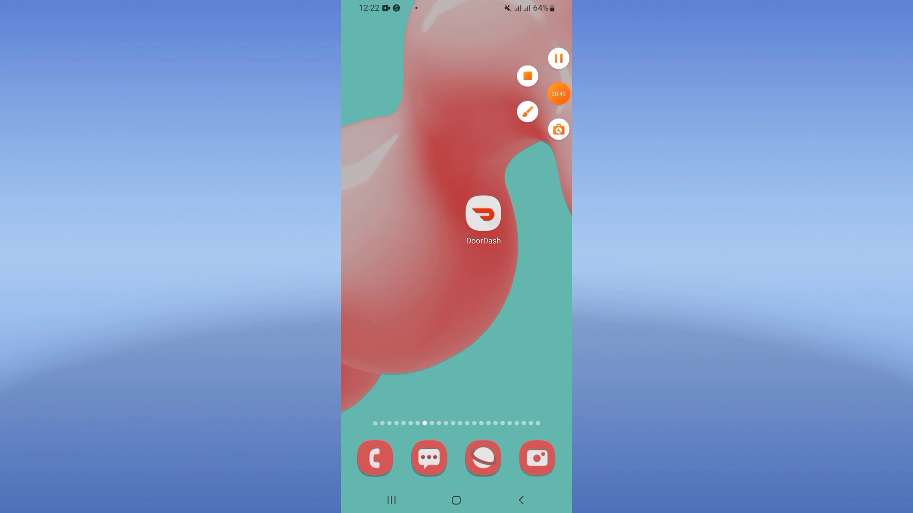